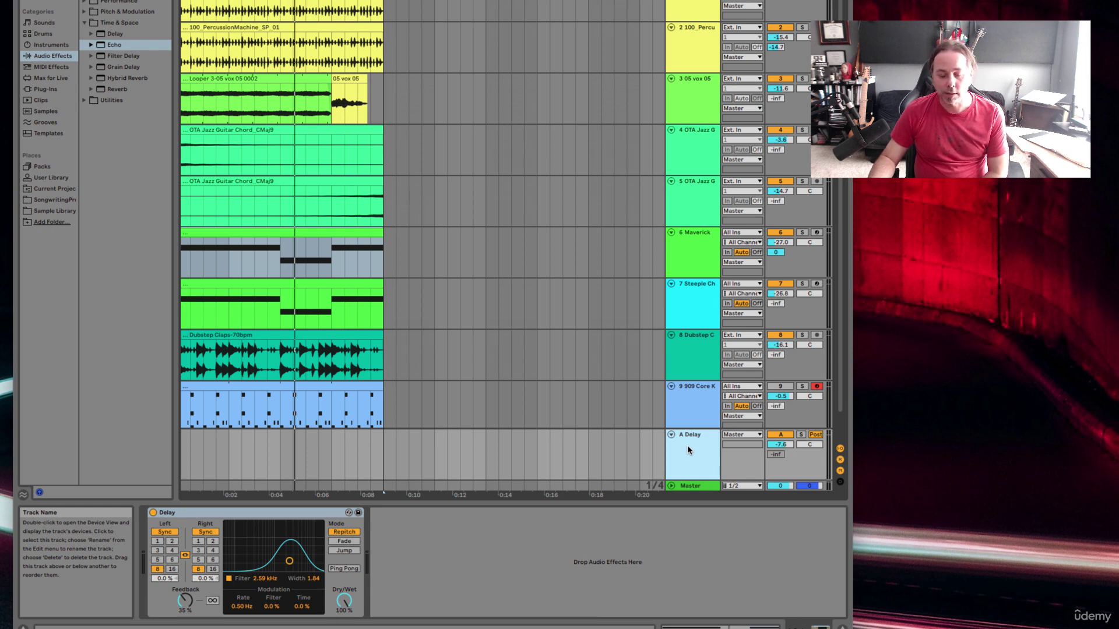
Insert a new return track after the Delay return and rename it Echo
right_click(686, 450)
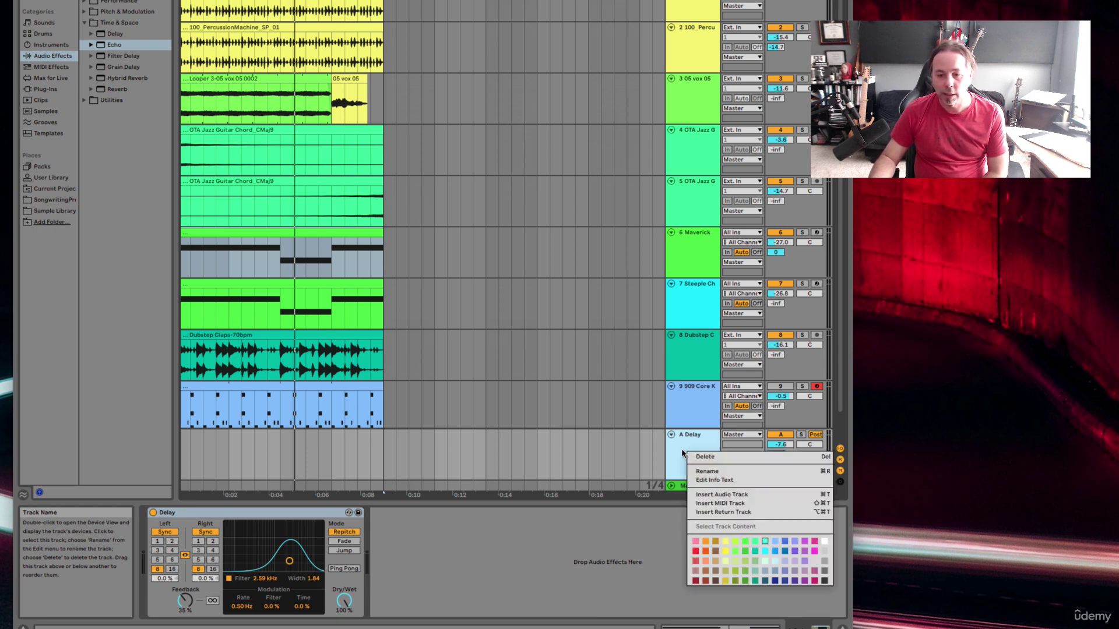
click(705, 512)
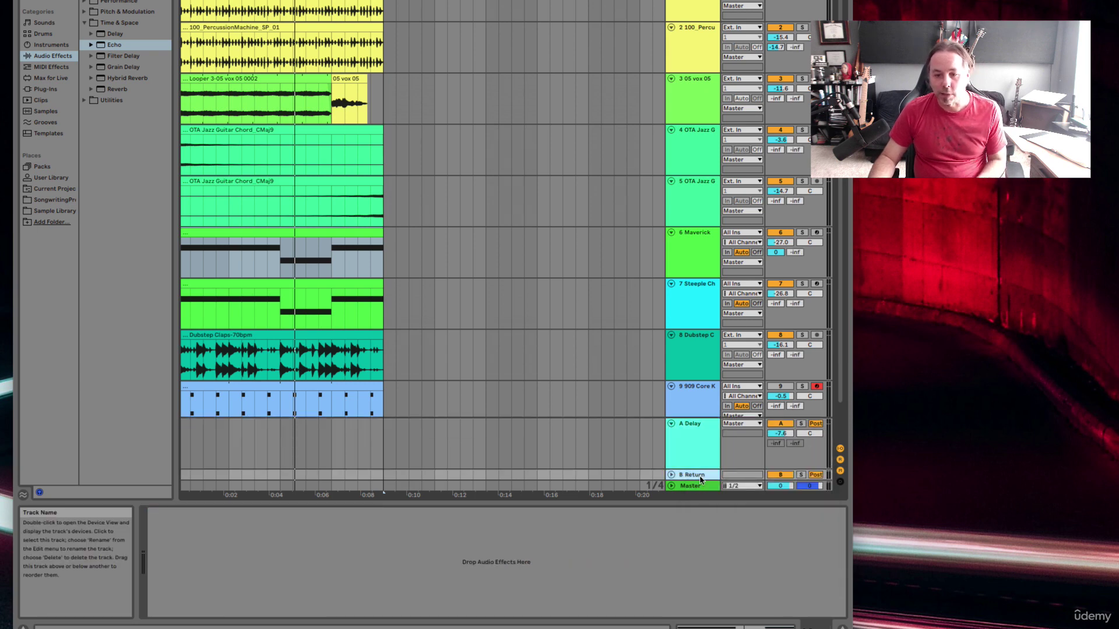
key(ctrl+r)
text(E)
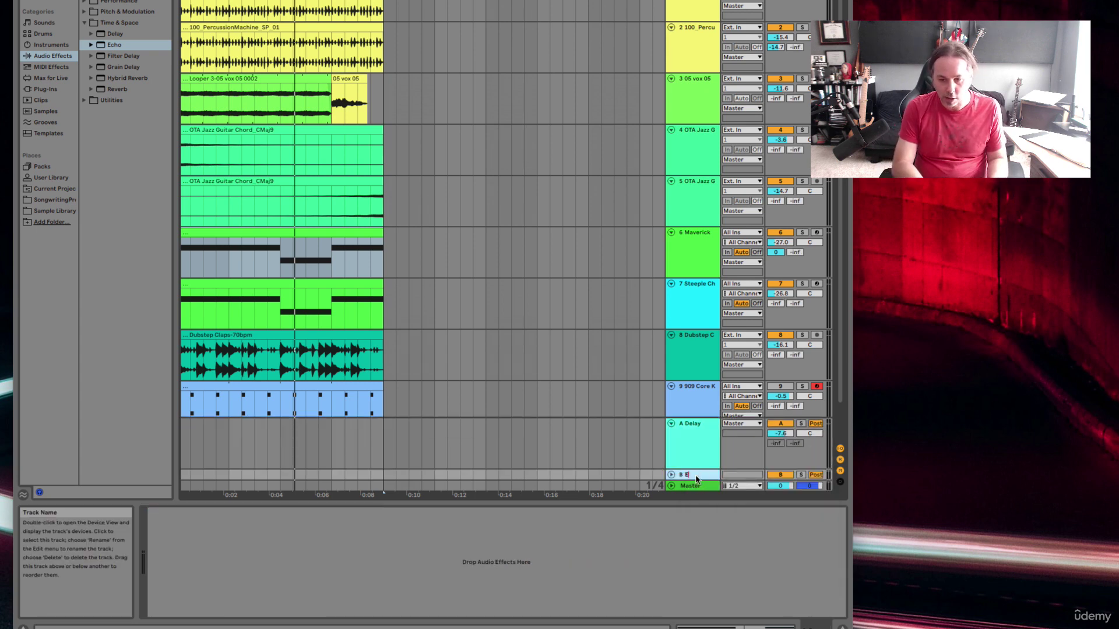
text(cho)
key(Return)
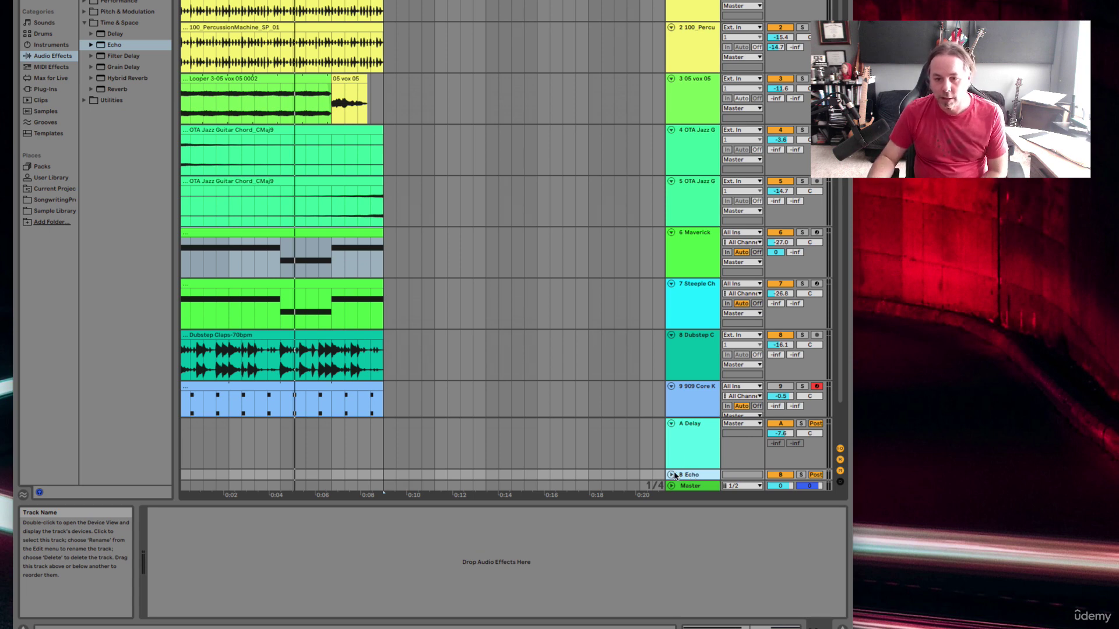
Unfold the Echo return in place of the Delay return and load the Echo audio effect onto it
click(670, 475)
click(669, 382)
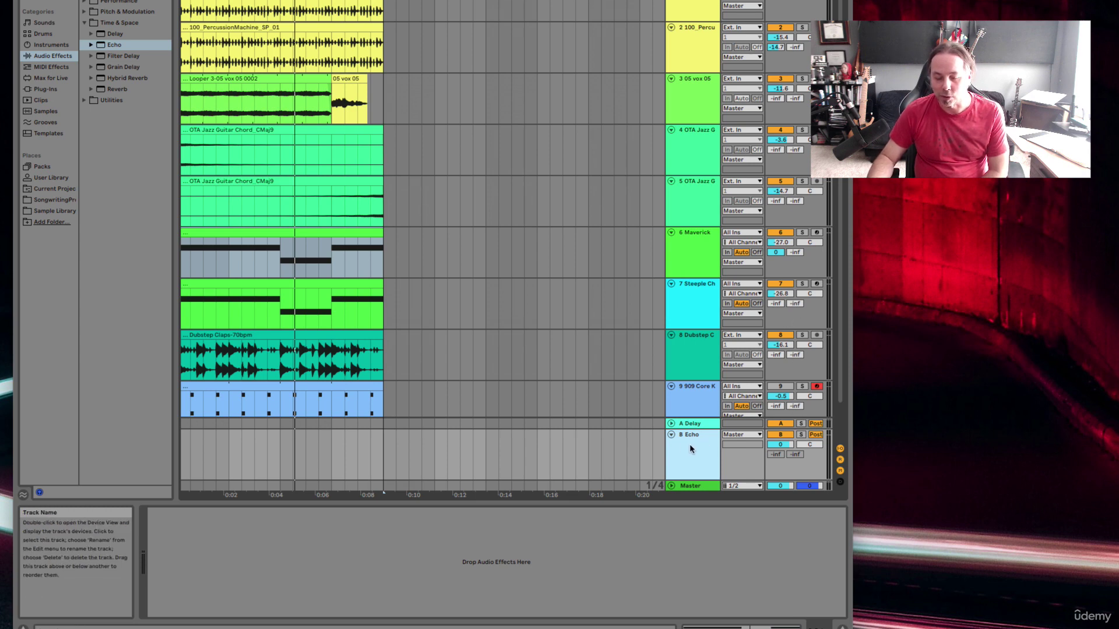
drag(114, 45, 213, 556)
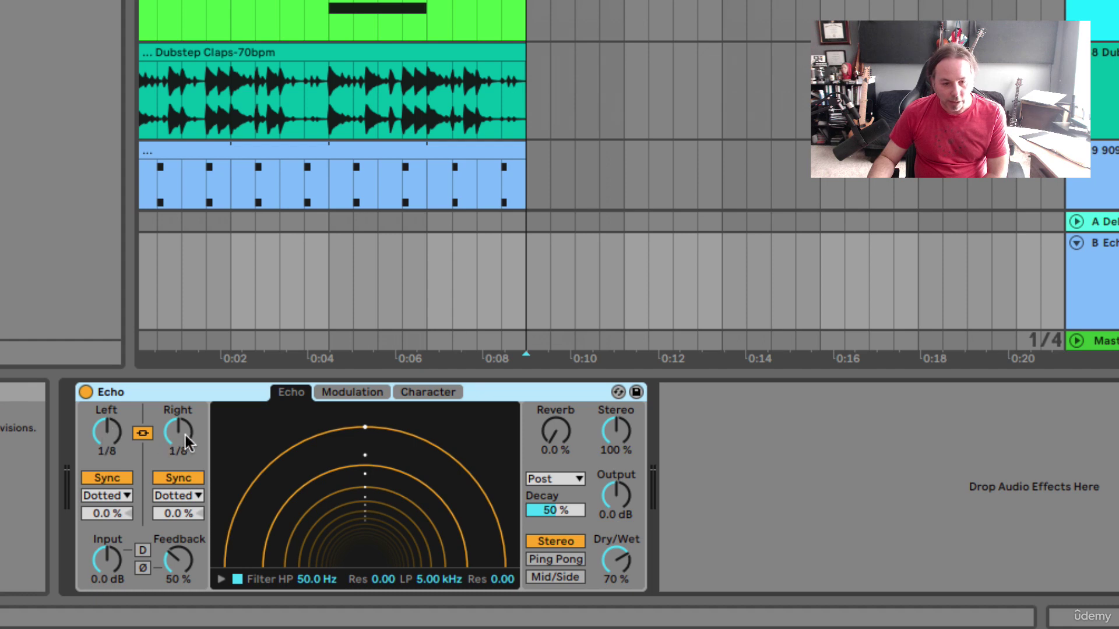
Try Echo's linked delays in Time mode and return them to tempo sync
drag(106, 432, 117, 452)
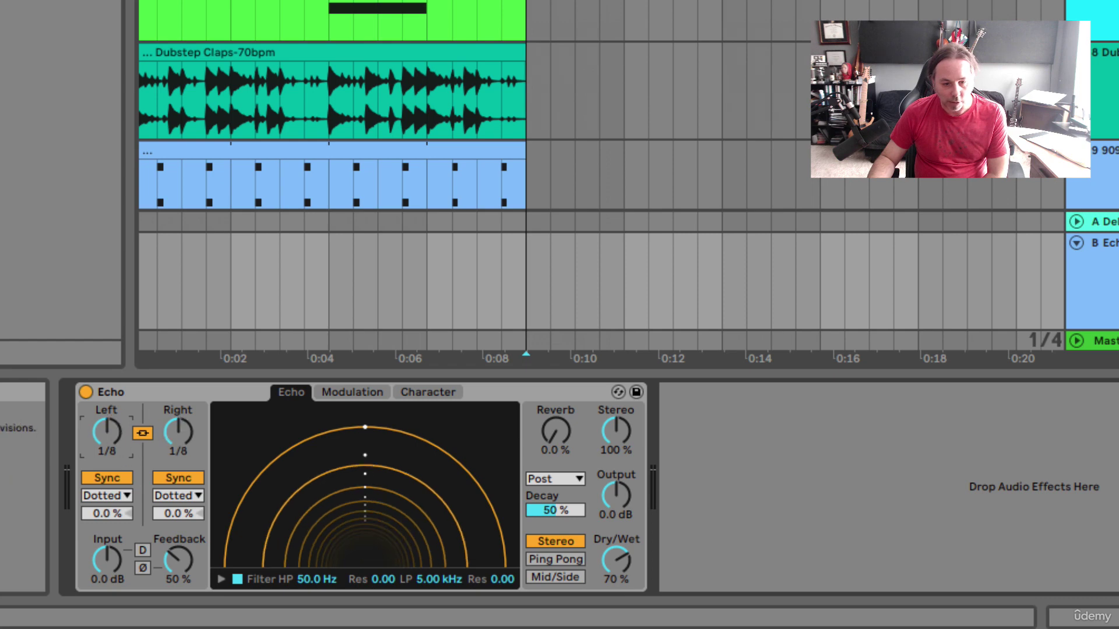
click(108, 475)
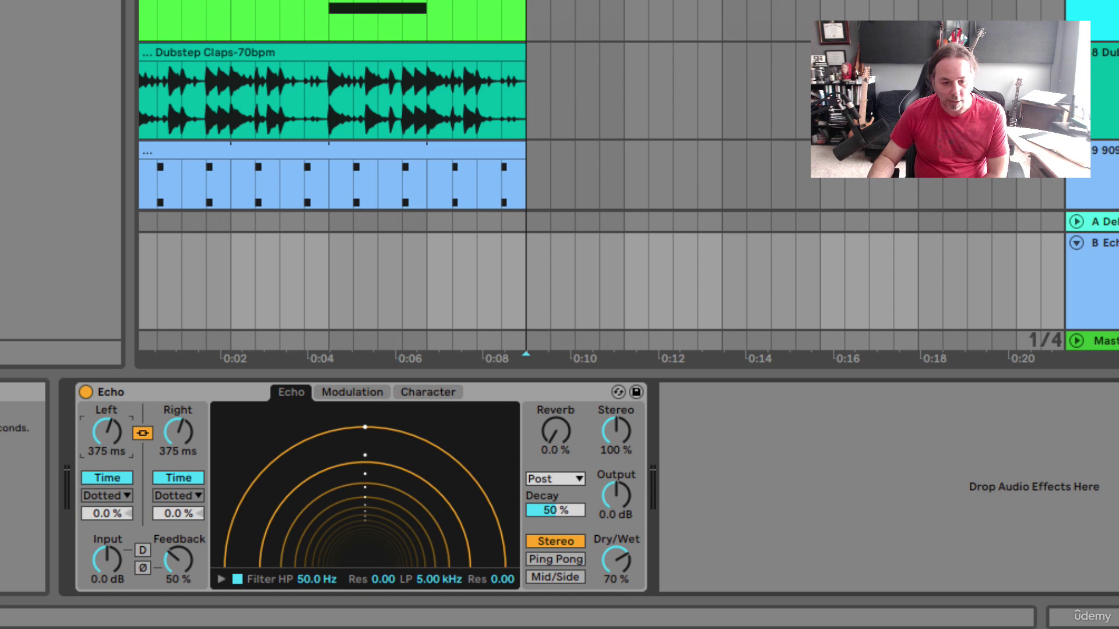
click(106, 478)
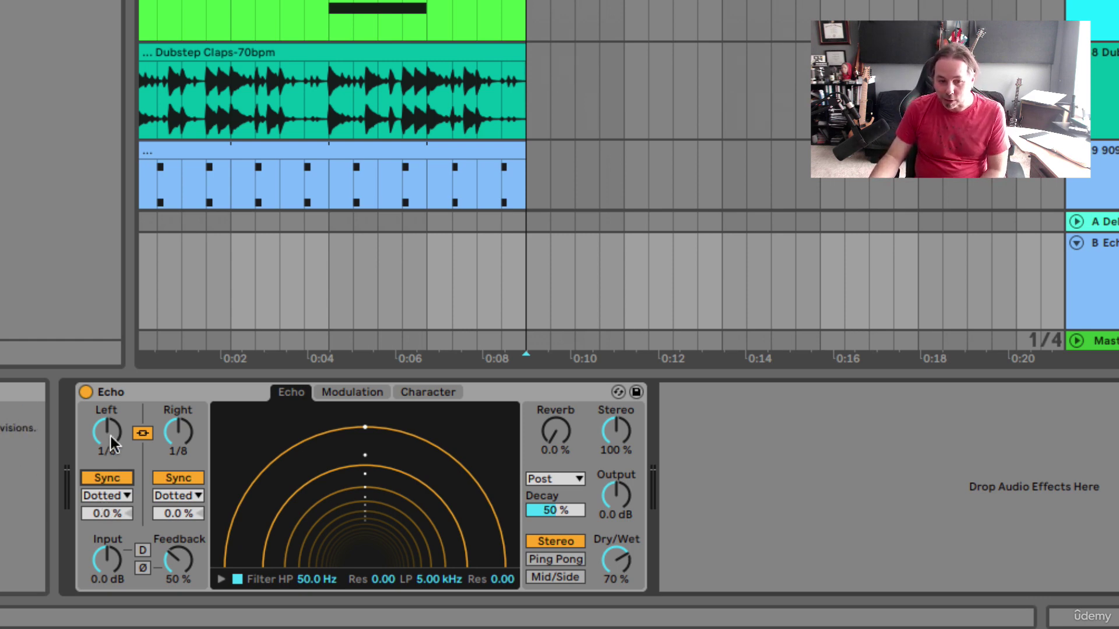
Set Echo's linked delay times to 1/16 and change the sync mode from dotted values to Notes
mouse_move(110, 436)
mouse_down()
mouse_move(111, 448)
mouse_move(111, 424)
mouse_move(108, 443)
mouse_up()
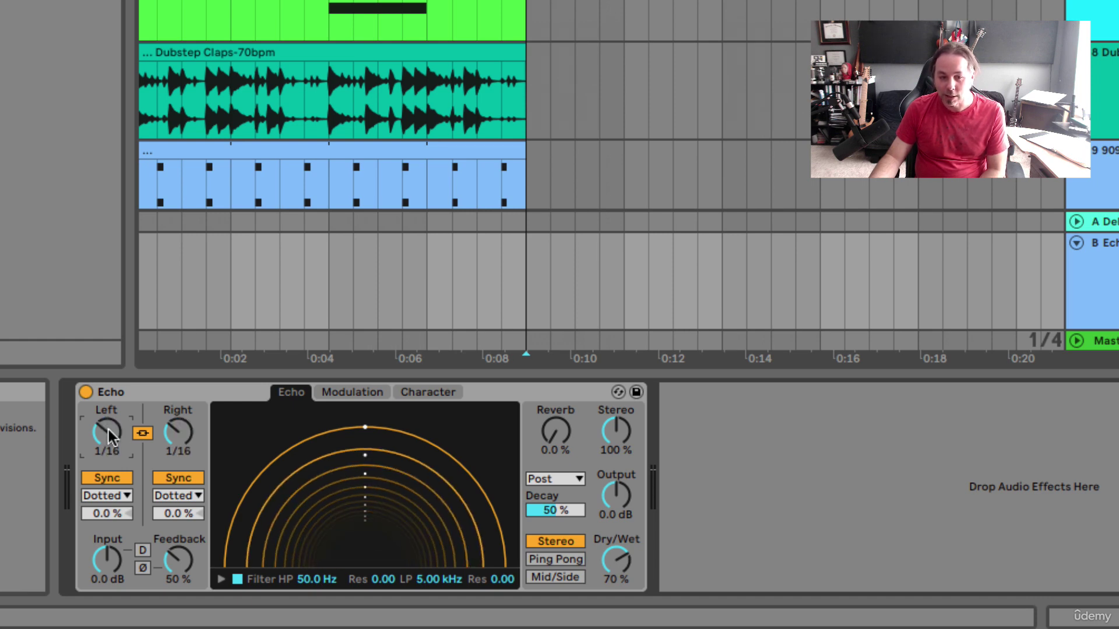
click(104, 494)
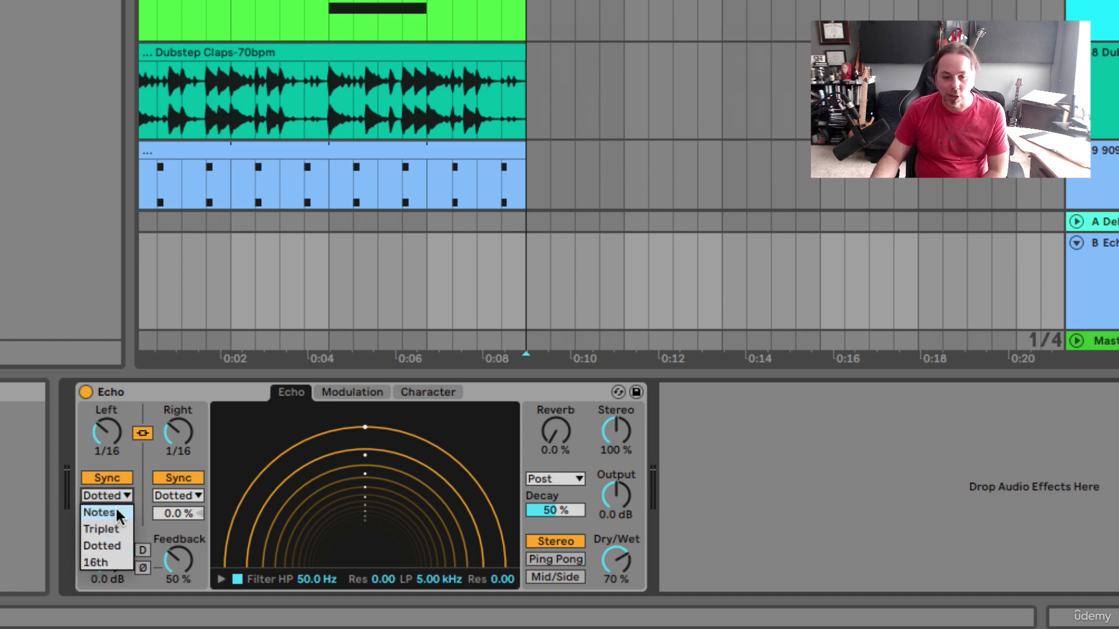
click(116, 510)
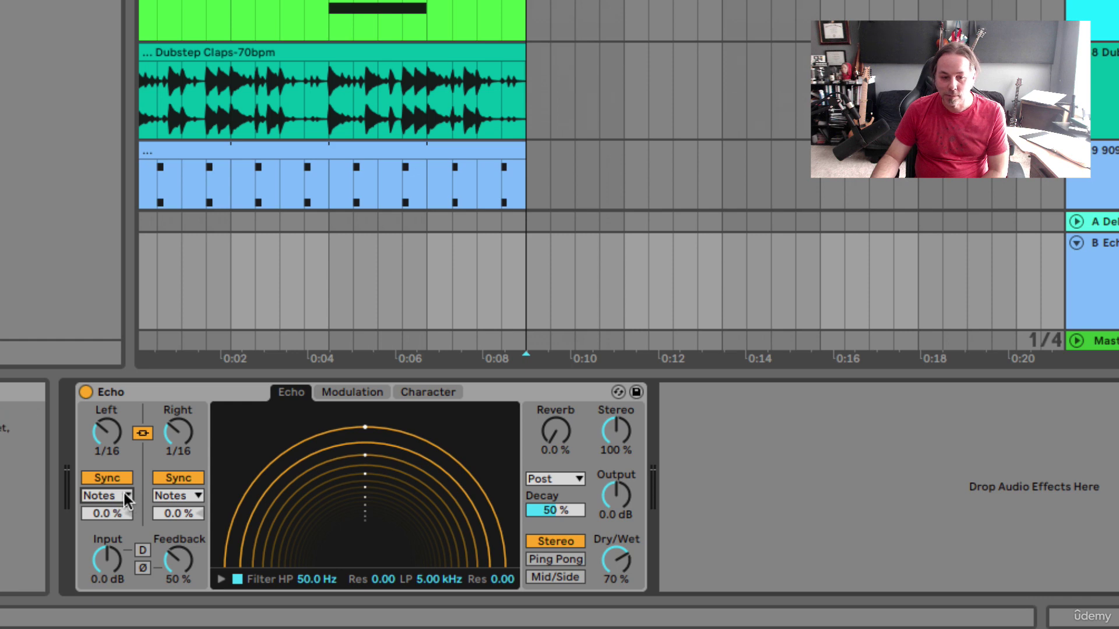
Switch Echo's sync mode to 16th and set the linked delay times to 4 sixteenths
click(124, 494)
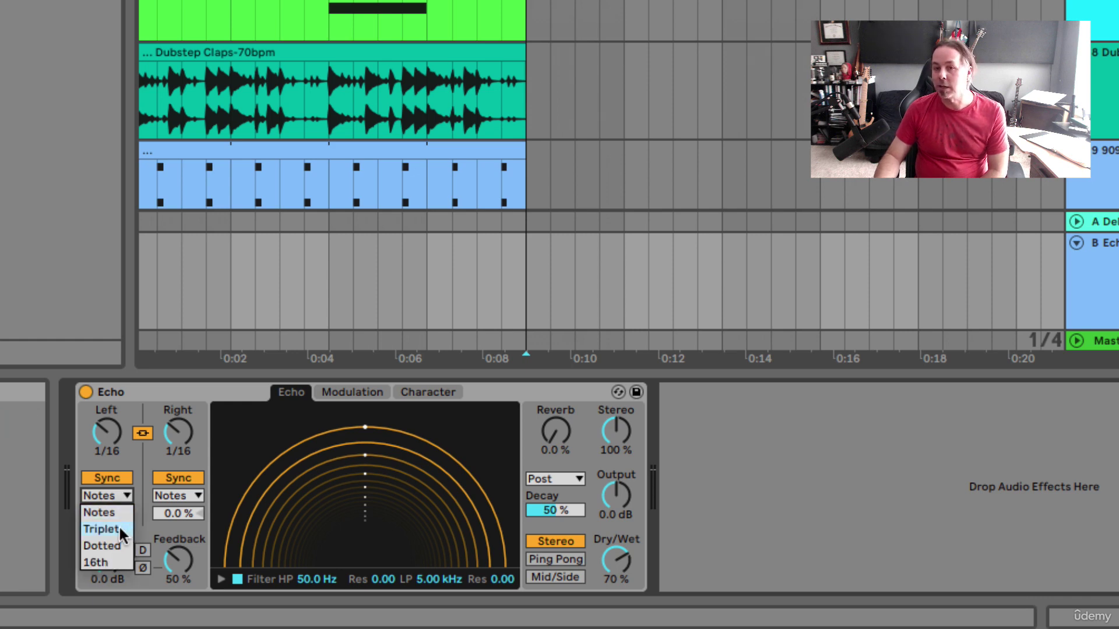
click(117, 561)
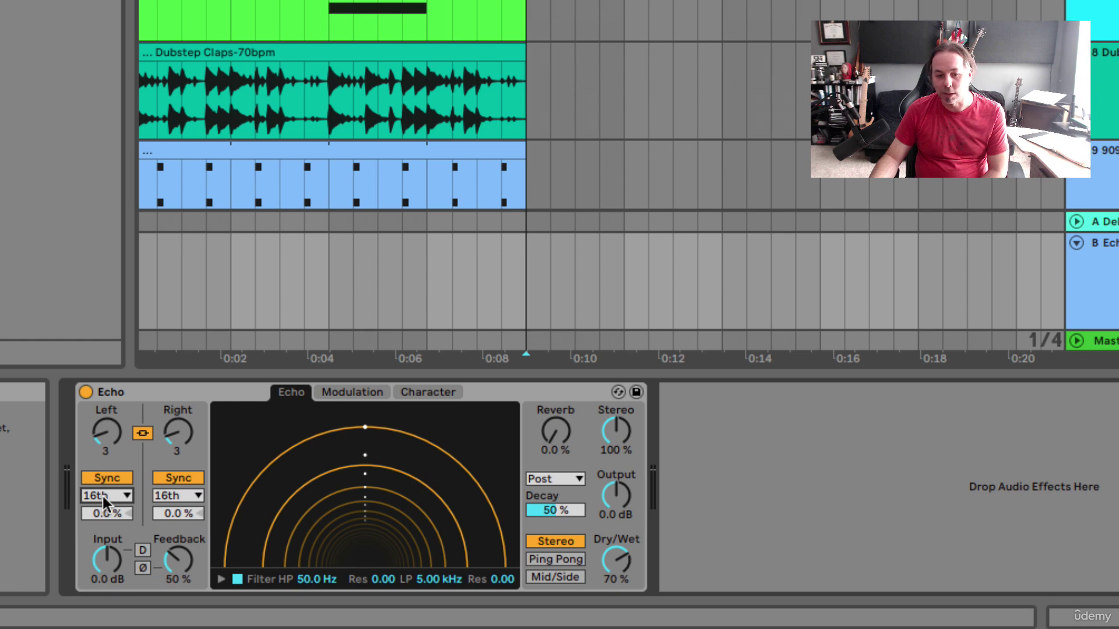
drag(107, 446, 107, 423)
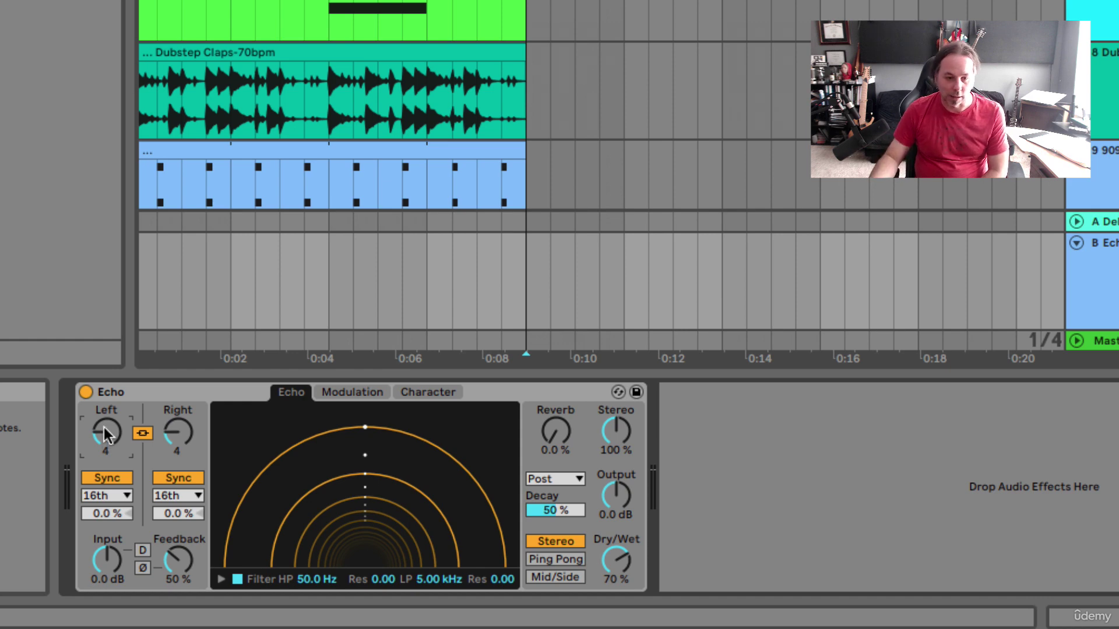
Set Echo's sync mode to Notes with linked delay times of 1/8
click(106, 496)
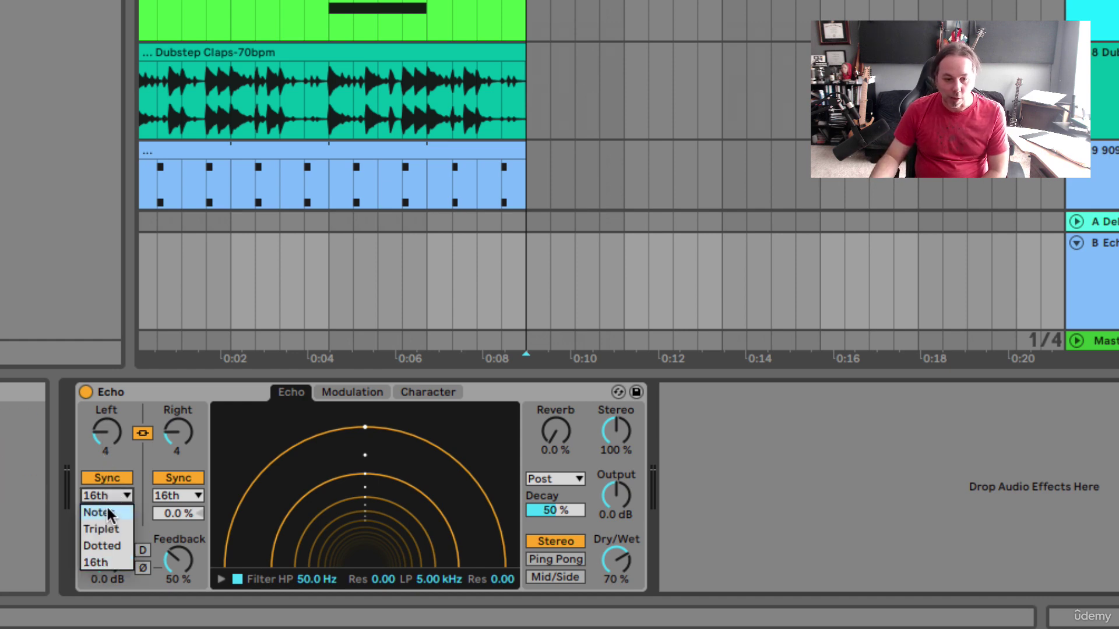
click(106, 508)
drag(106, 431, 107, 427)
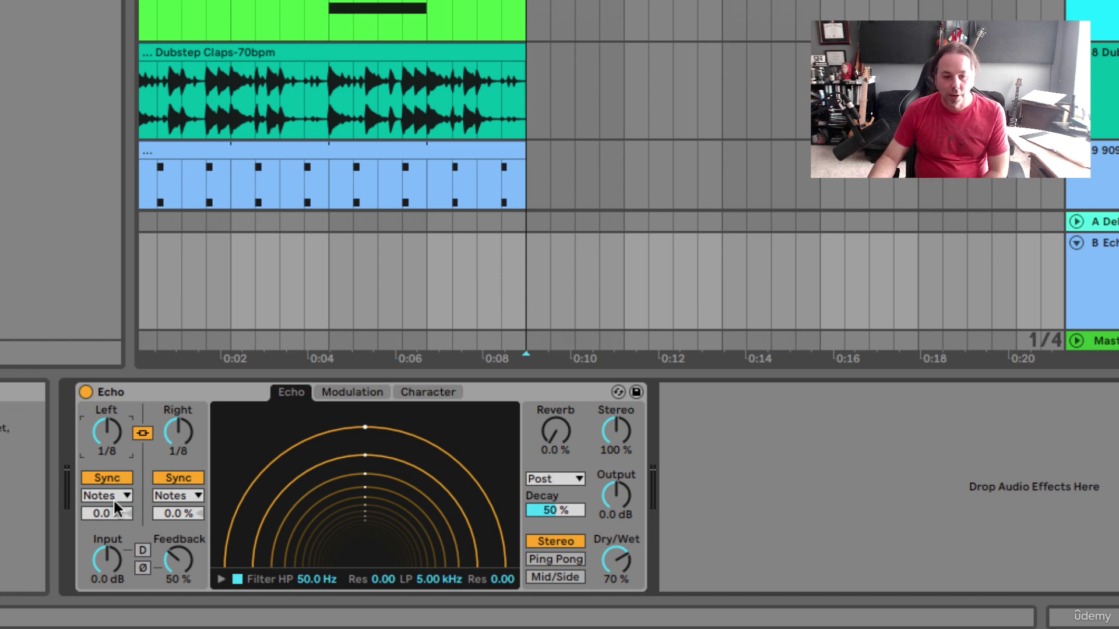
Try linked delay times of 1/64 and 1/2, and bring them back to 1/8
drag(106, 436, 106, 445)
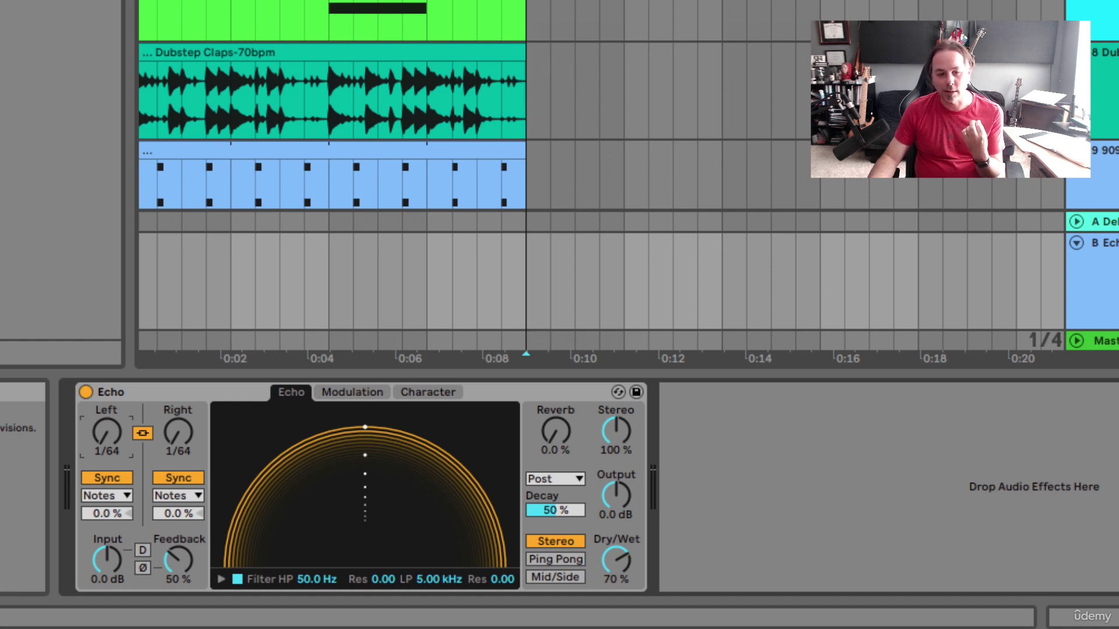
drag(106, 445, 106, 408)
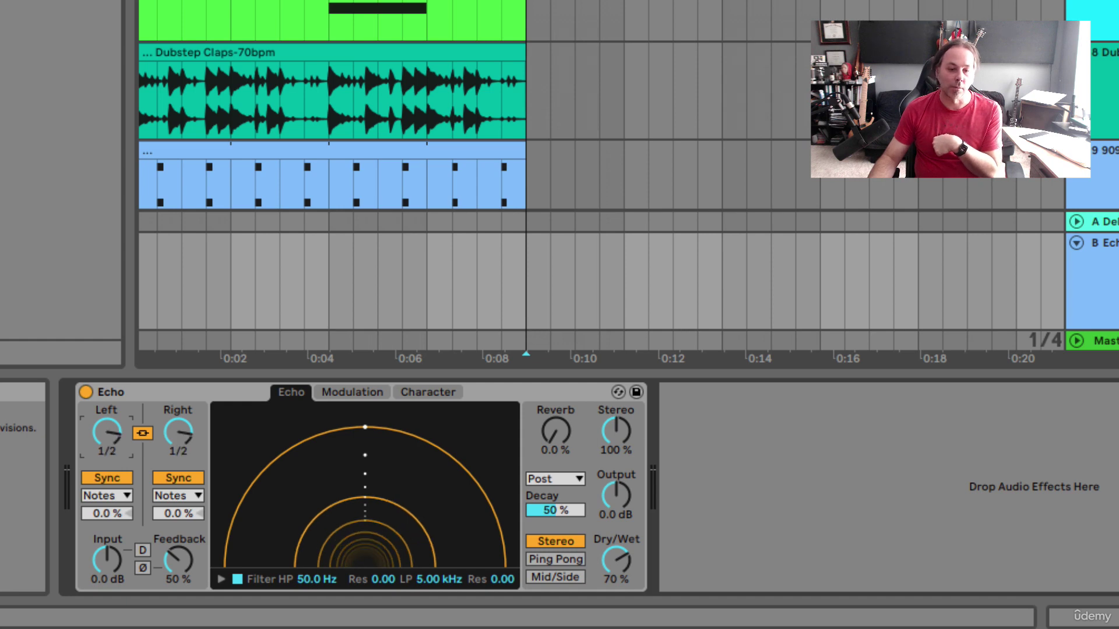
drag(106, 432, 106, 452)
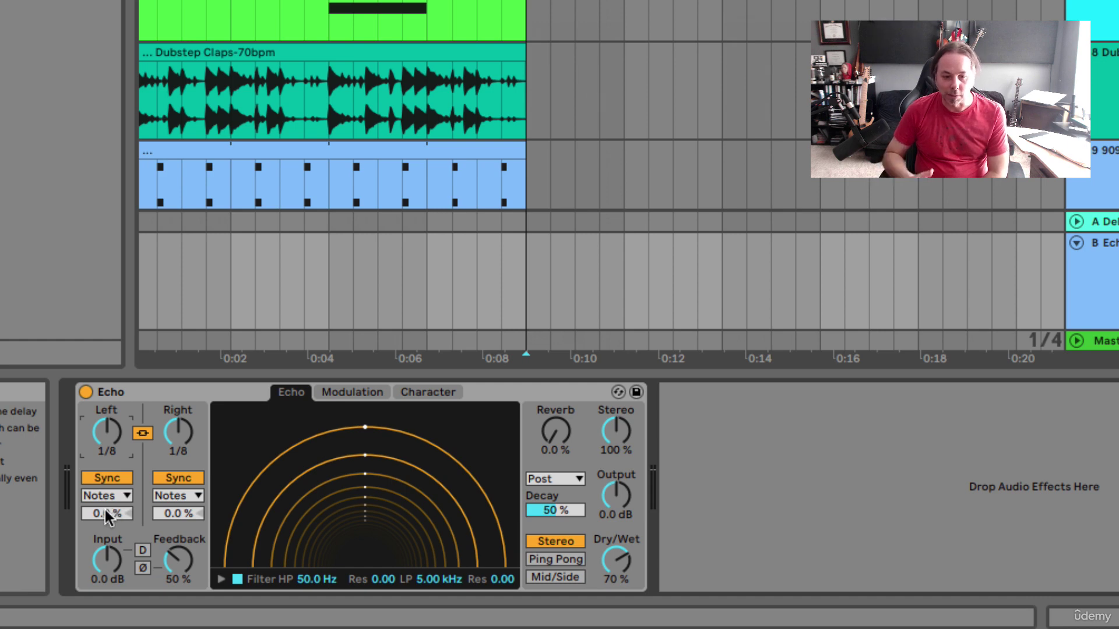
Try a negative offset on the left delay, reset it to 0.0 %, and raise Feedback to 54 %
mouse_move(104, 509)
mouse_down()
mouse_move(104, 493)
mouse_move(105, 518)
mouse_up()
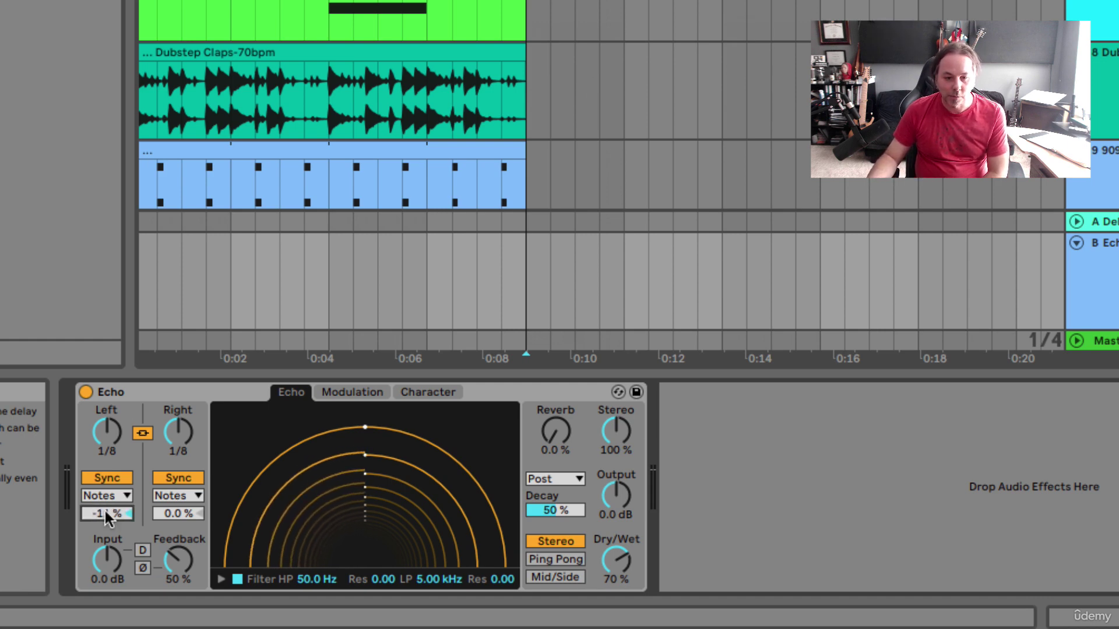
key(Delete)
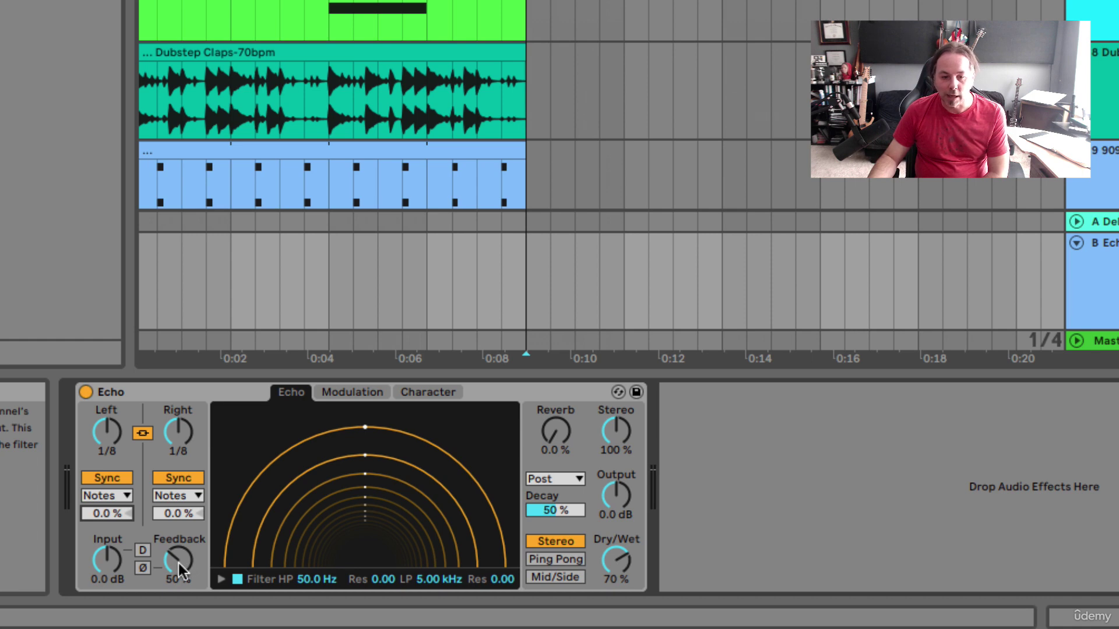
mouse_move(179, 563)
mouse_down()
mouse_move(178, 542)
mouse_move(178, 558)
mouse_up()
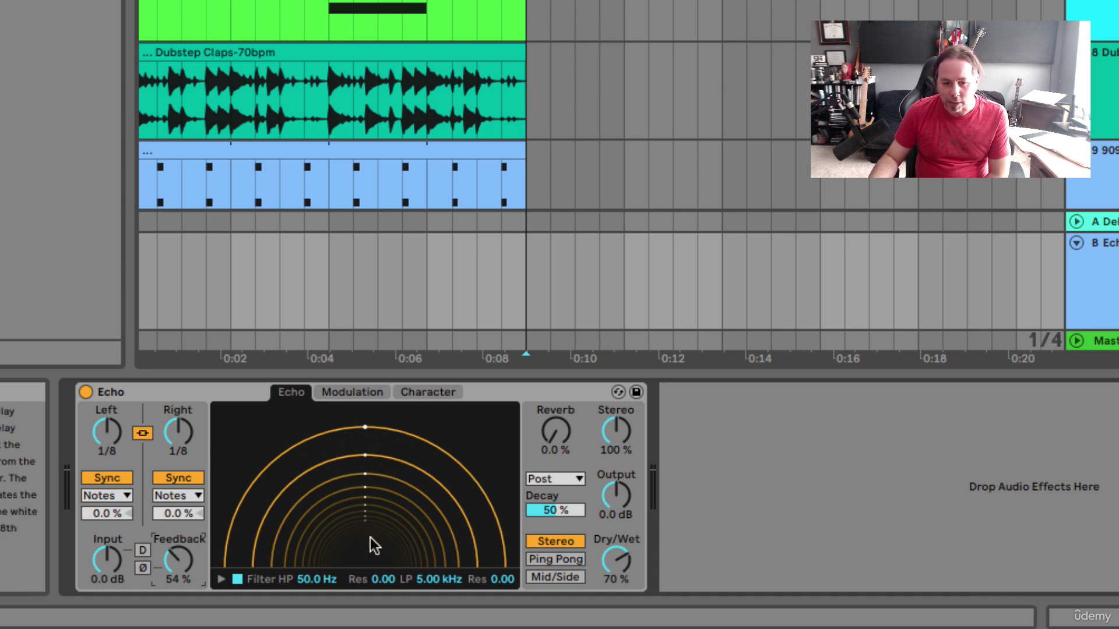
Try the Dotted sync mode for Echo's delays and switch back to Notes
click(106, 495)
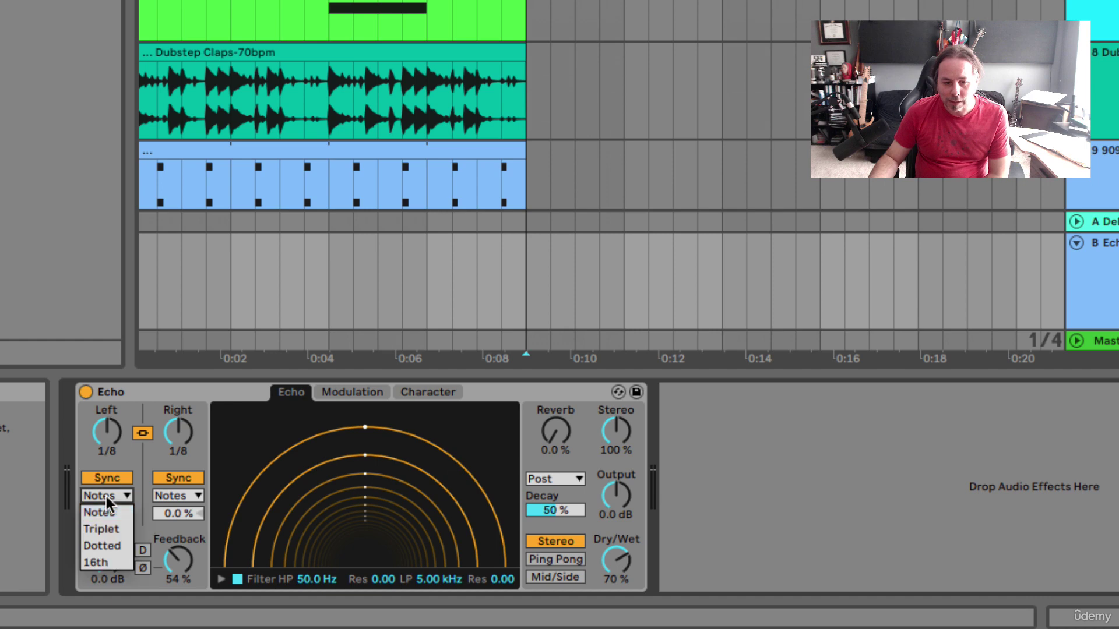
click(109, 545)
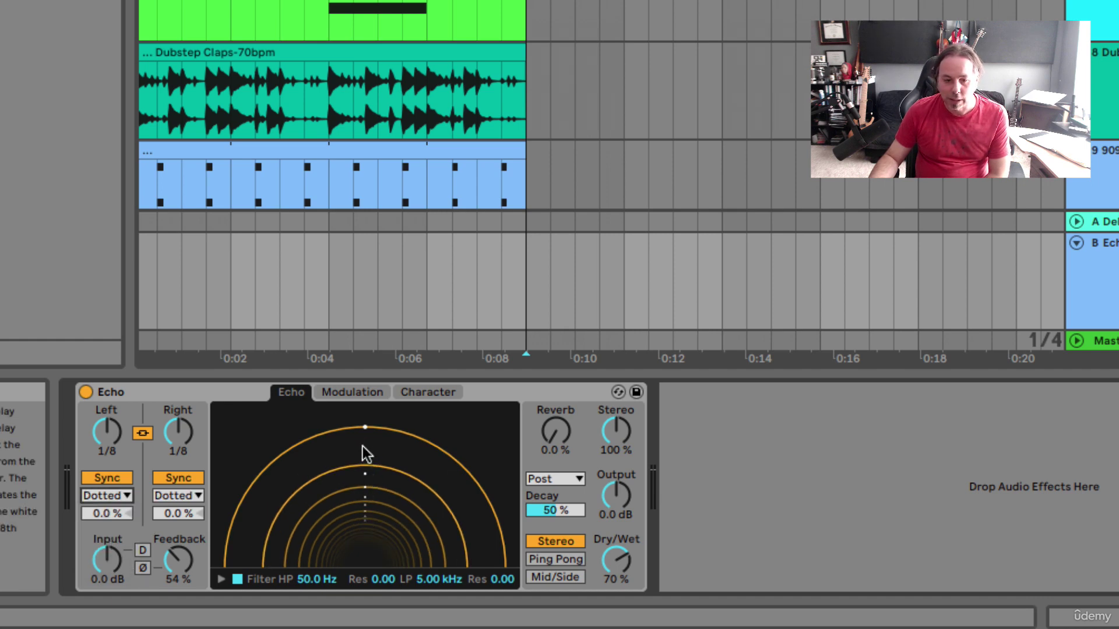
click(111, 496)
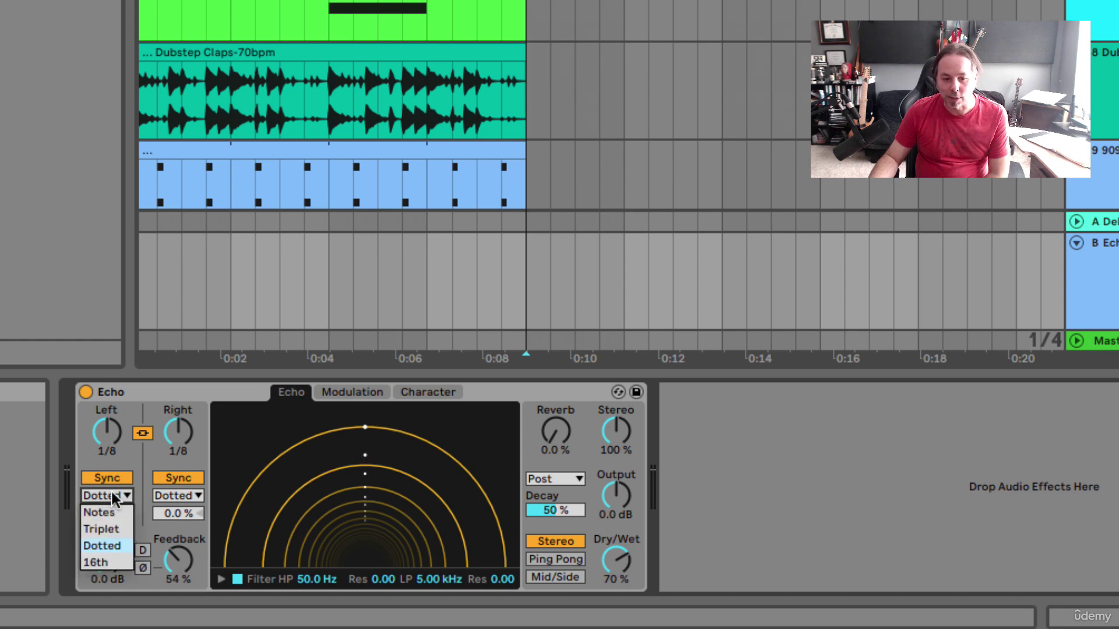
click(111, 508)
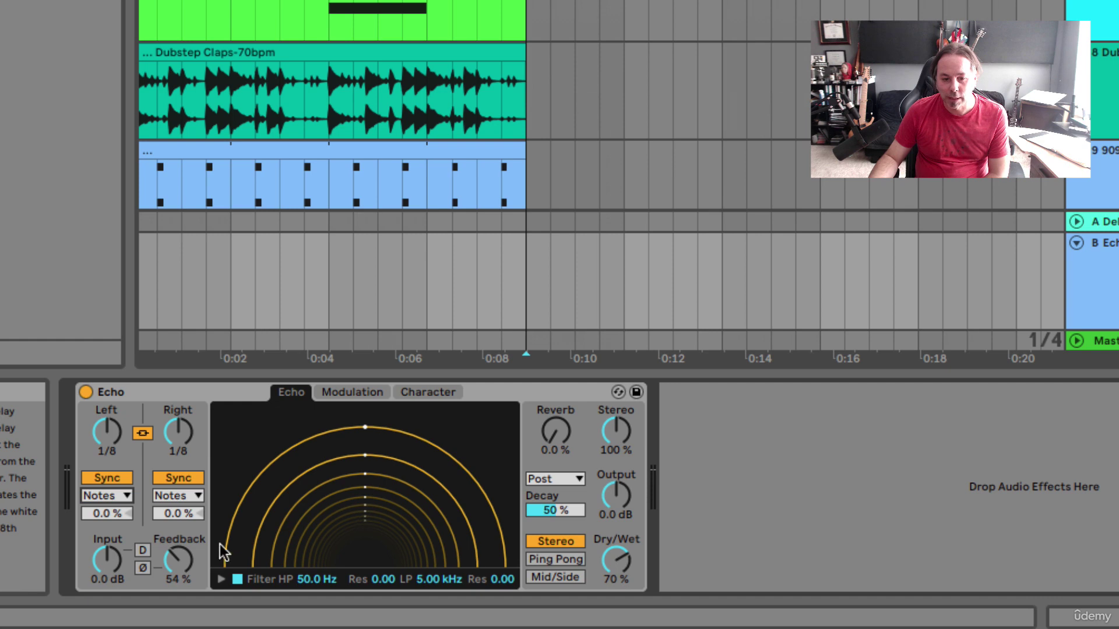
Sweep Echo's Feedback through 102 % and 0 % to 38 %, and set Reverb to 28 % and Dry/Wet to 100 %
drag(179, 557, 179, 520)
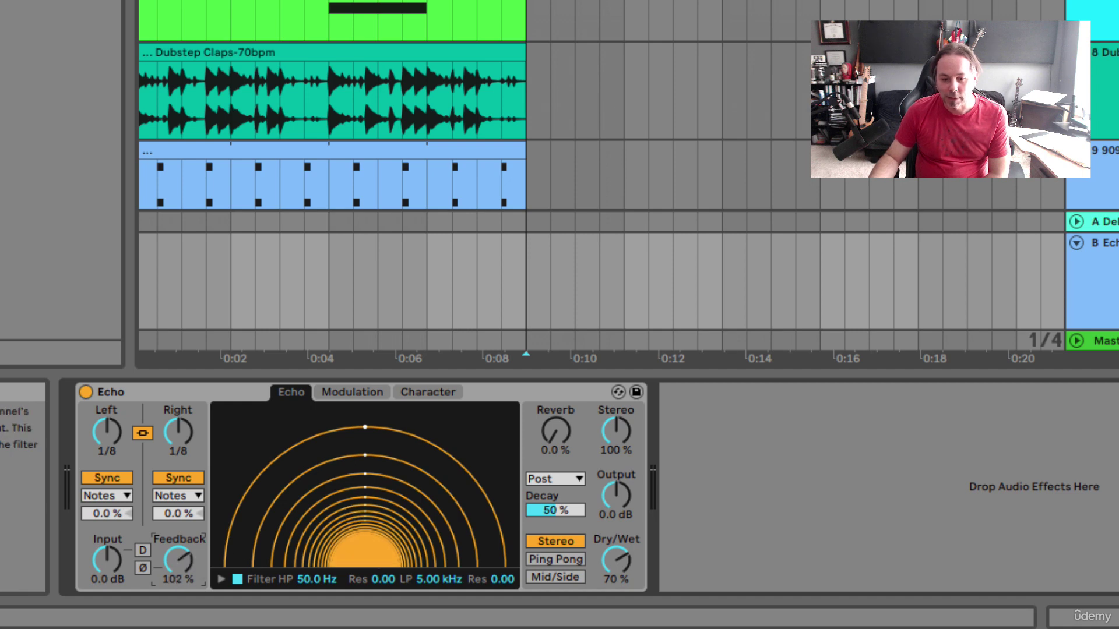
drag(179, 577, 179, 628)
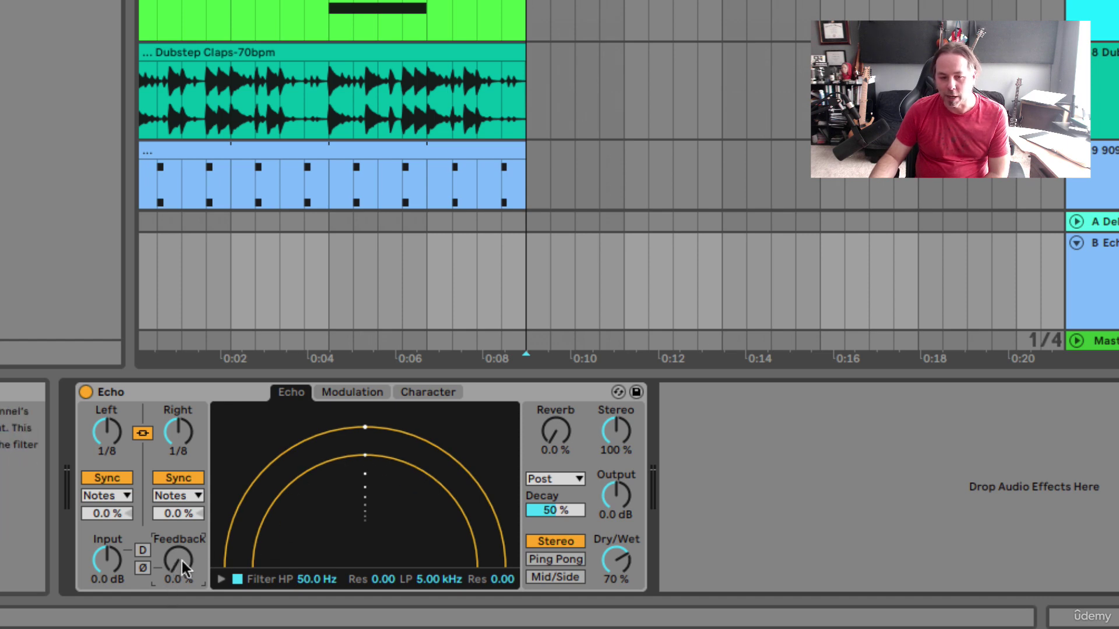
drag(178, 561, 177, 537)
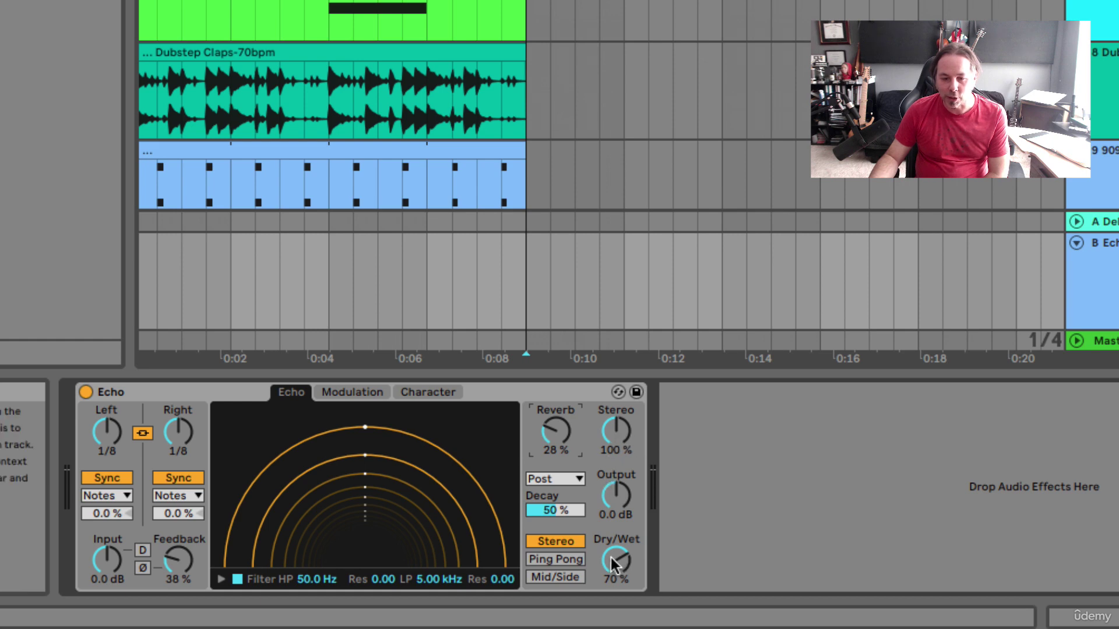
drag(615, 569, 615, 552)
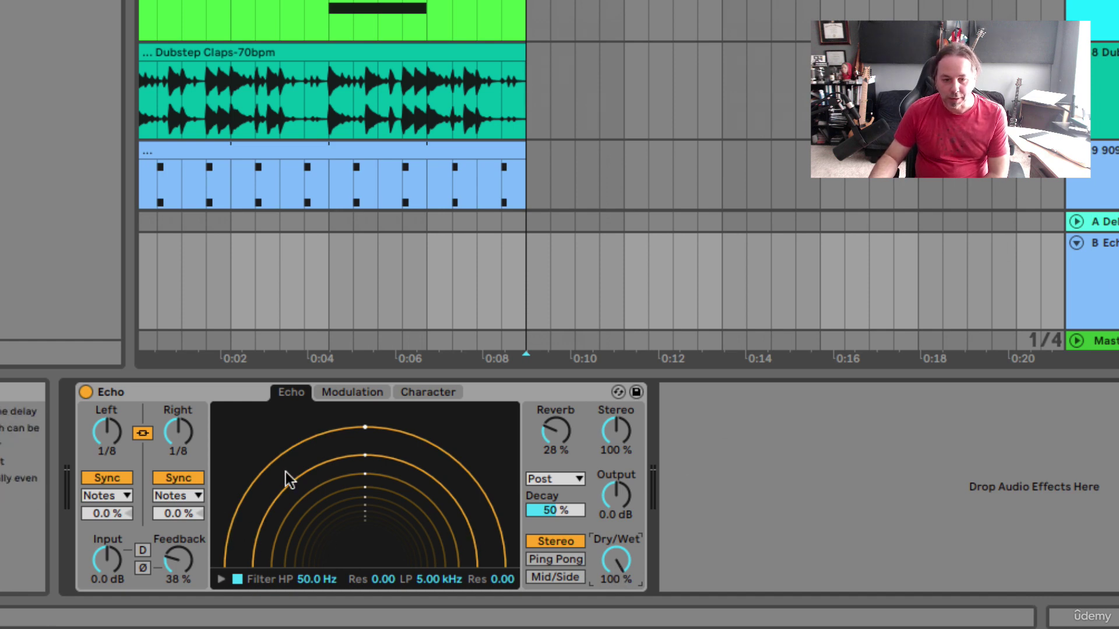
Look over Echo's modulation settings, set the Wobble amount to 100 % in its character settings, and return to the main Echo display
click(356, 393)
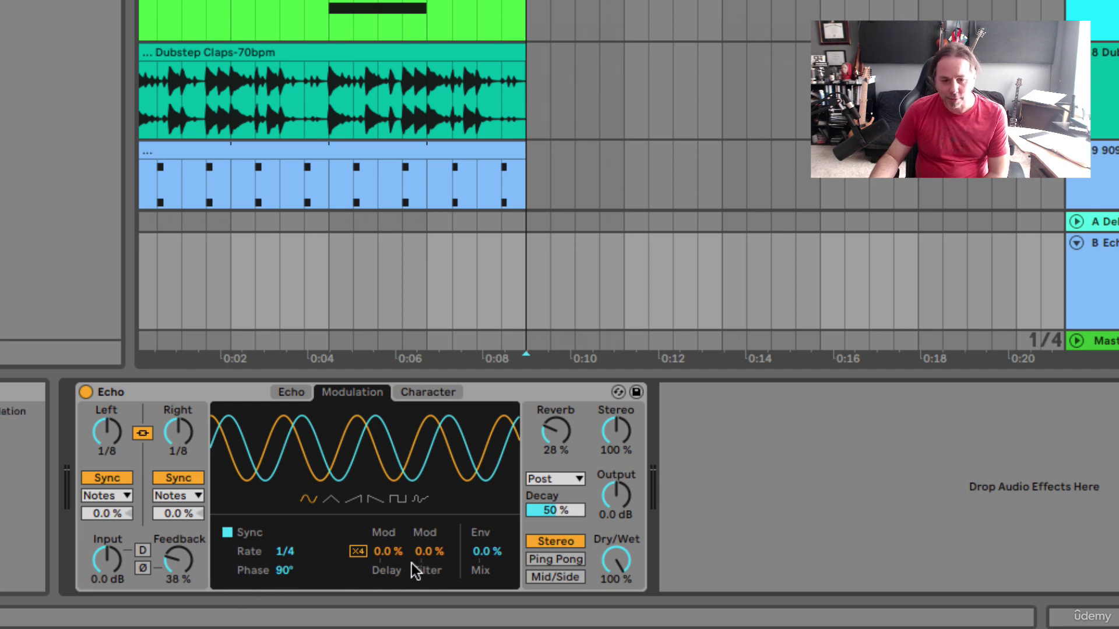
click(430, 394)
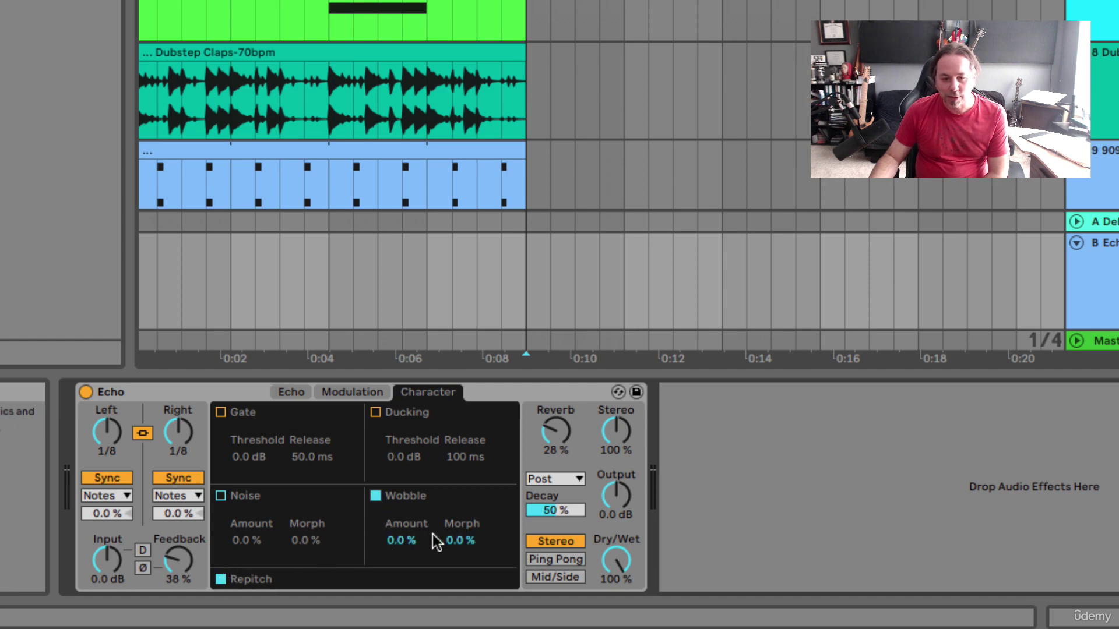
drag(398, 541, 404, 508)
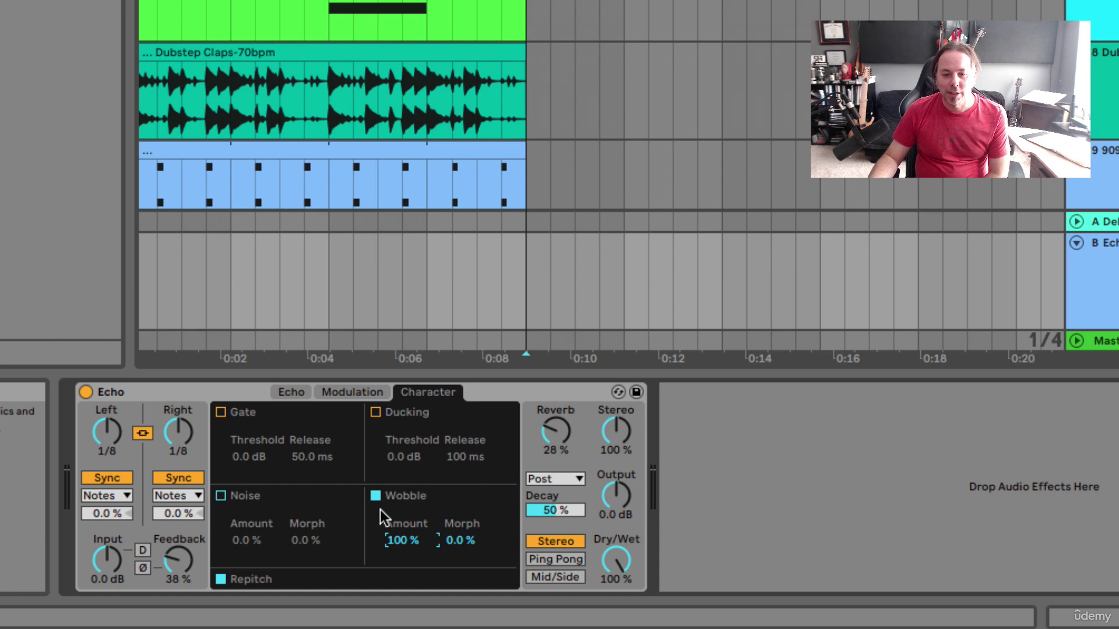
click(291, 391)
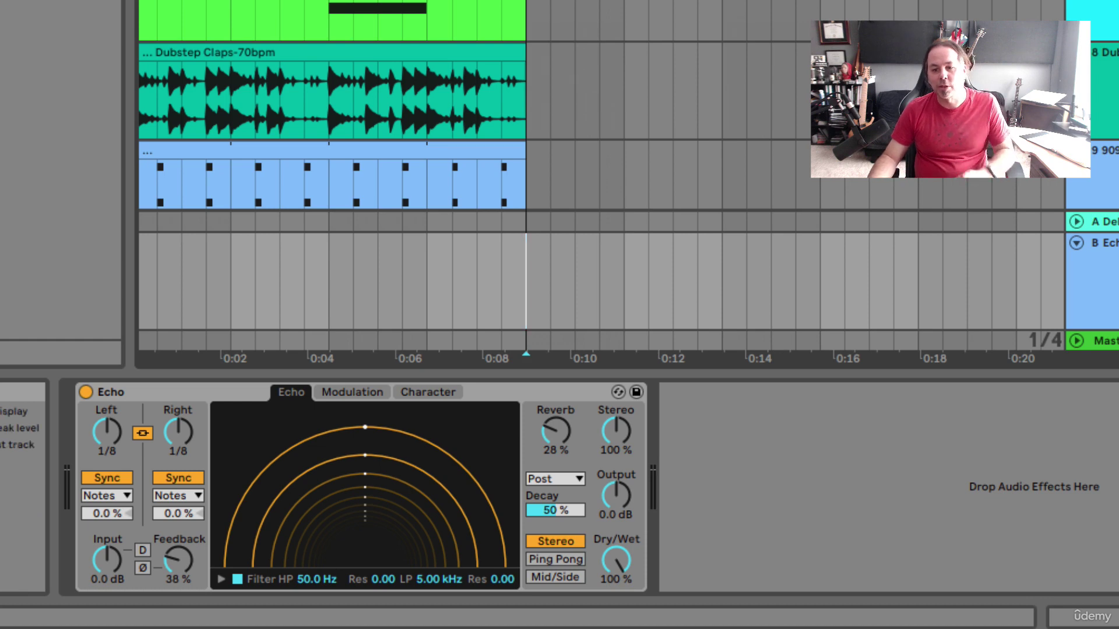
Play the arrangement from its beginning to audition the tracks with the Echo return
key(space)
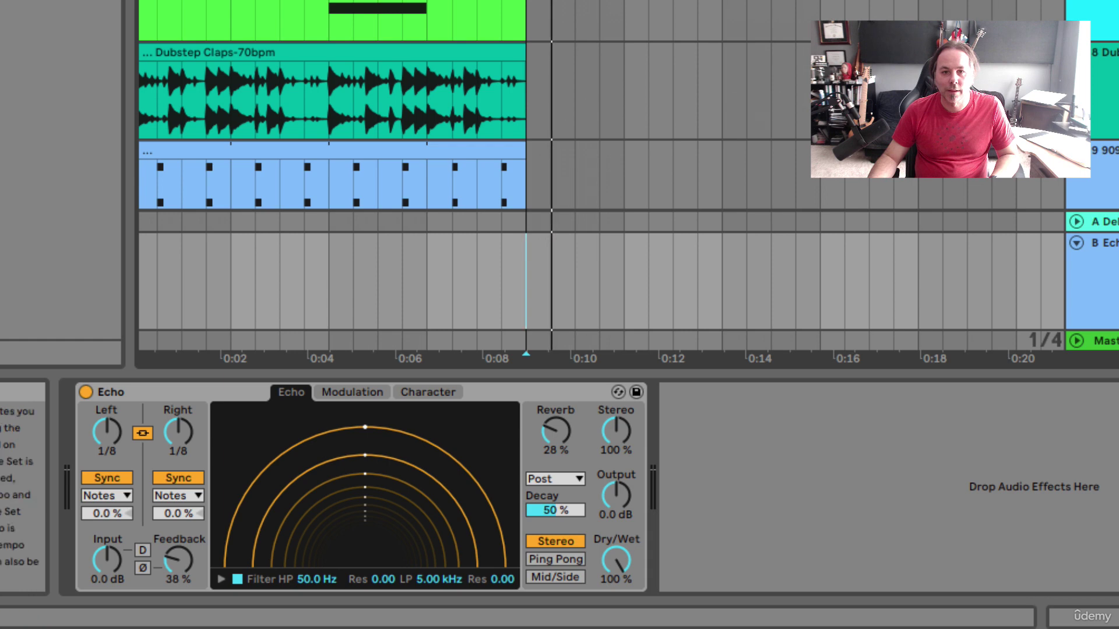
key(space)
key(space)
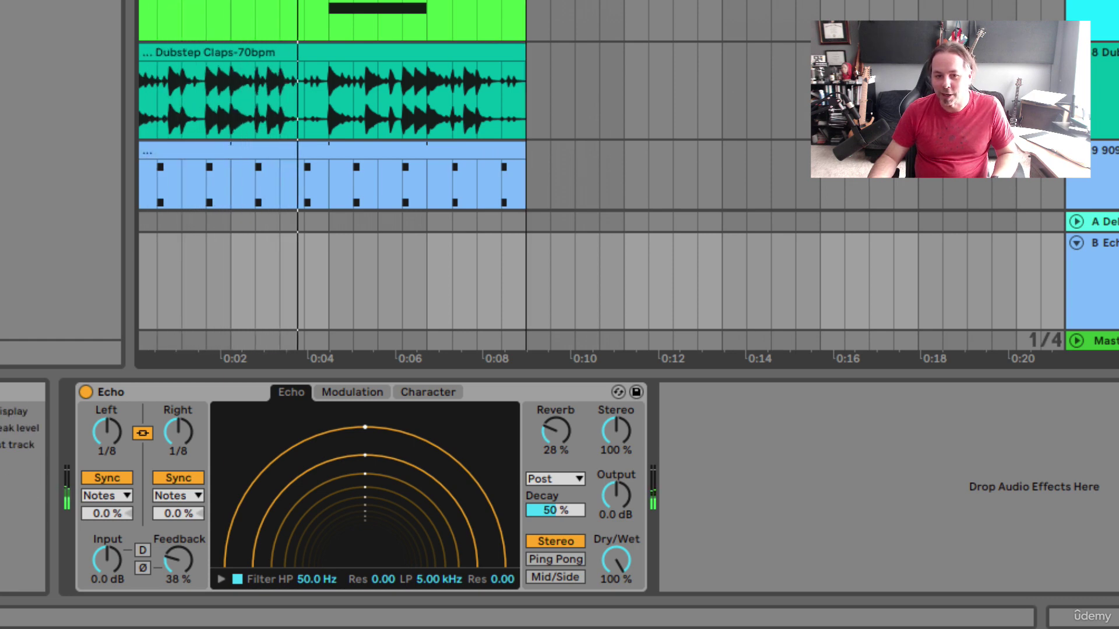
scroll(466, 175, down, 3)
scroll(467, 175, up, 3)
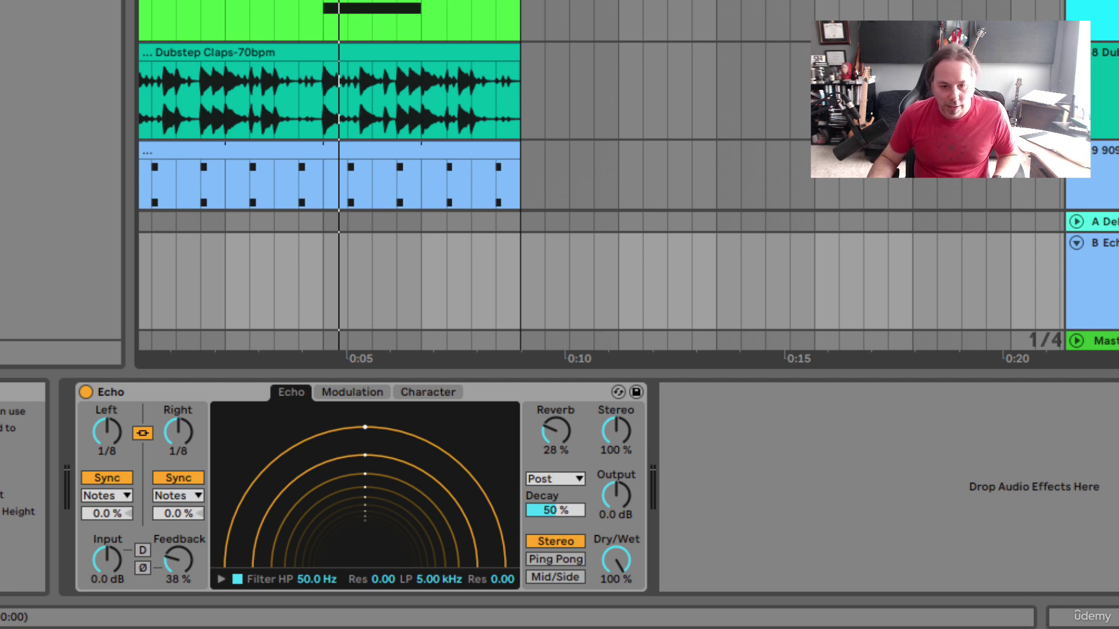
key(space)
scroll(475, 175, down, 3)
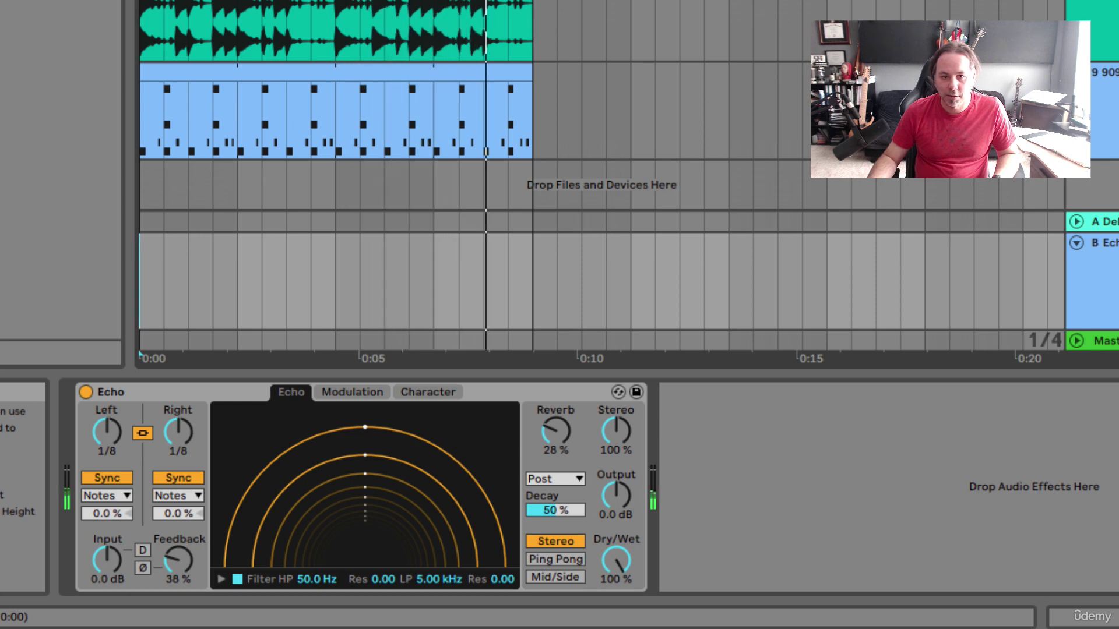
key(space)
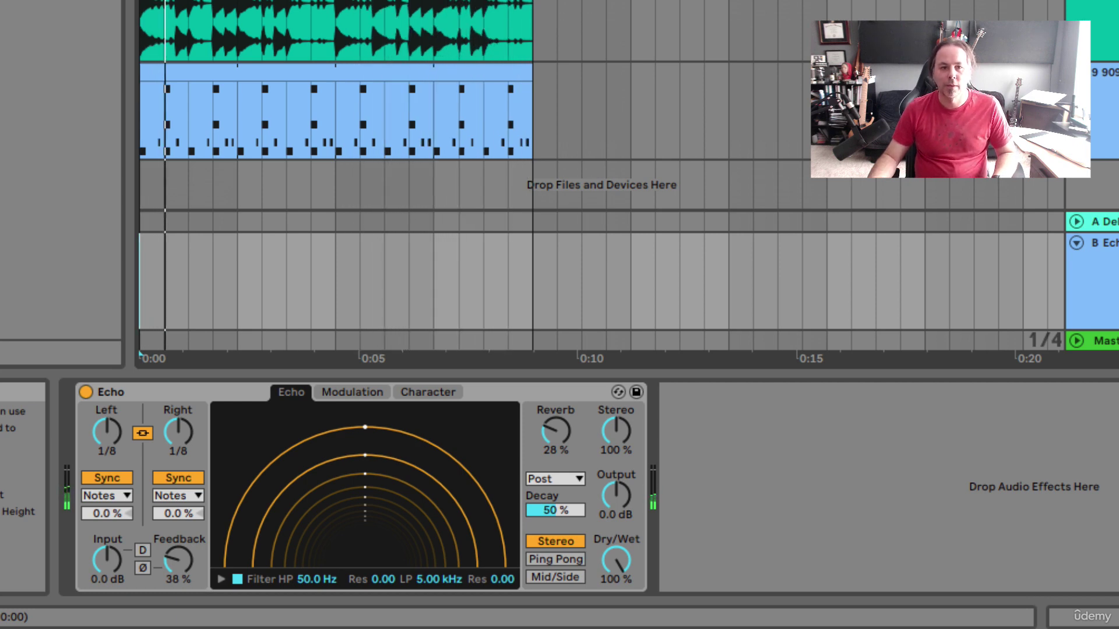